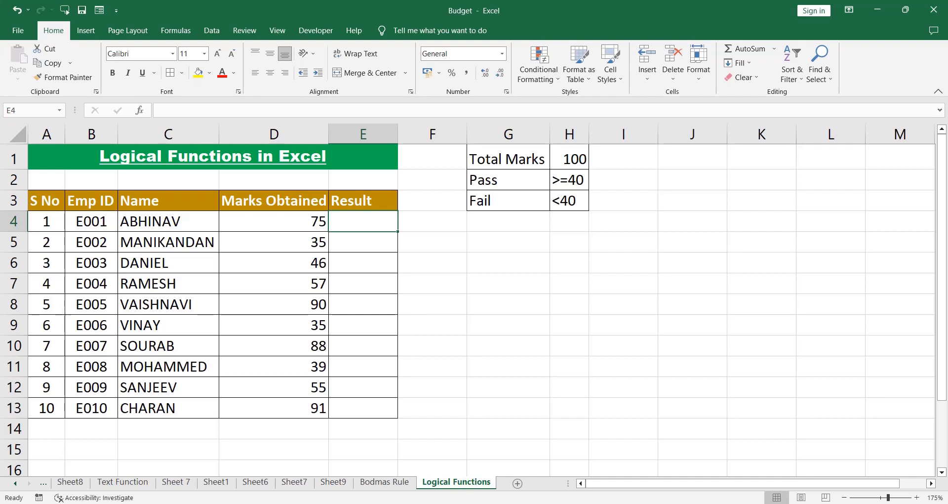
Look over the functions available in the Logical category of the function library
click(163, 32)
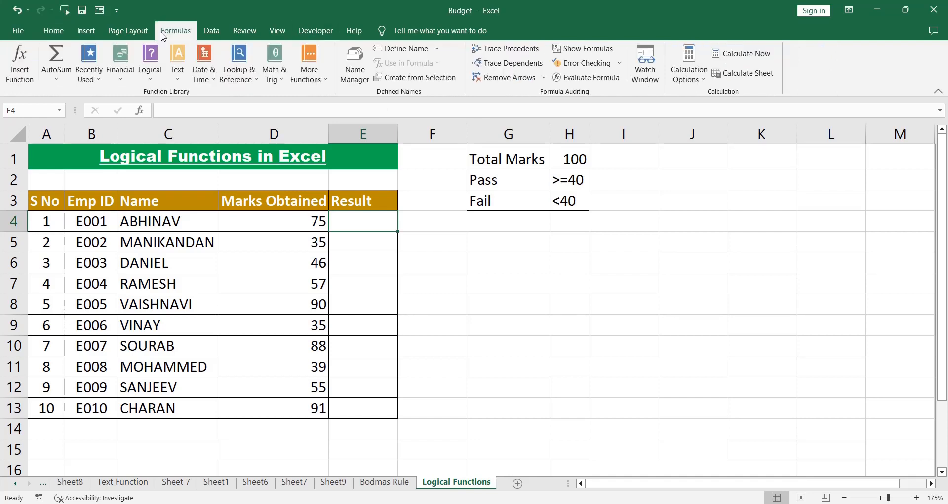
click(158, 82)
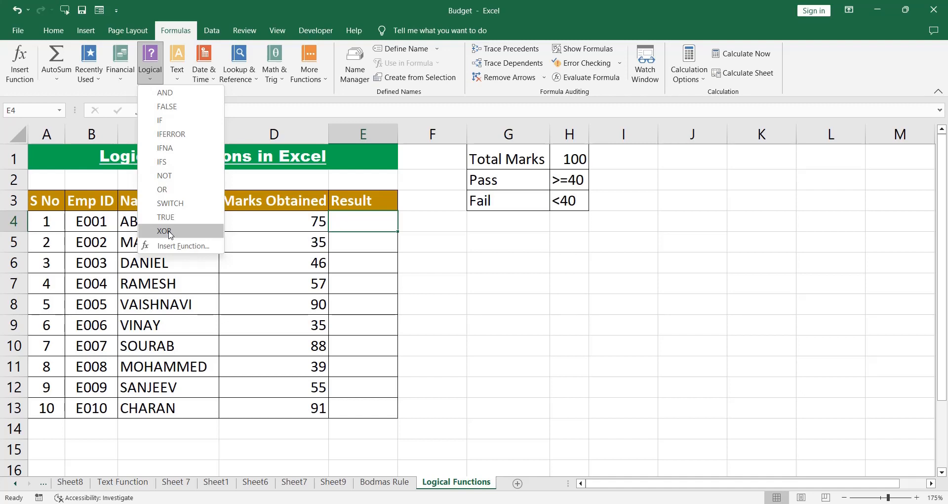
click(364, 225)
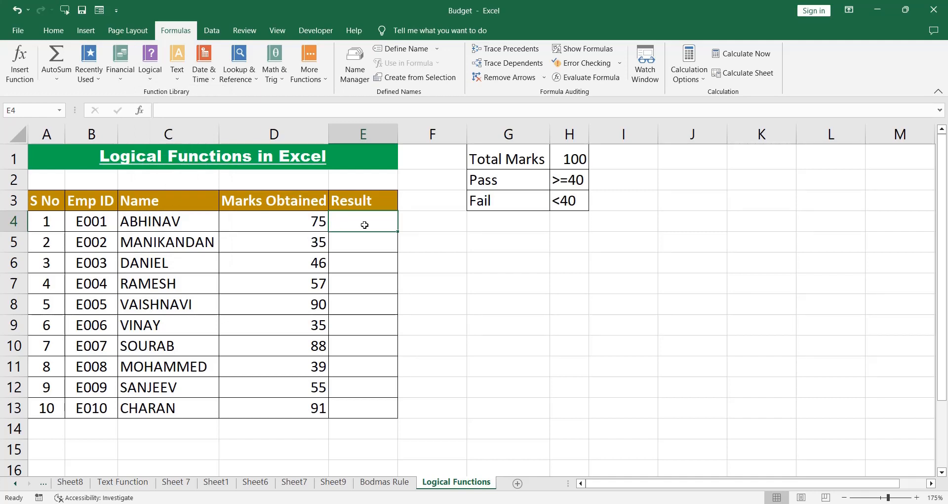
Rename the header in cell B3 as Student ID
key(Home)
key(Up)
key(Right)
text(S)
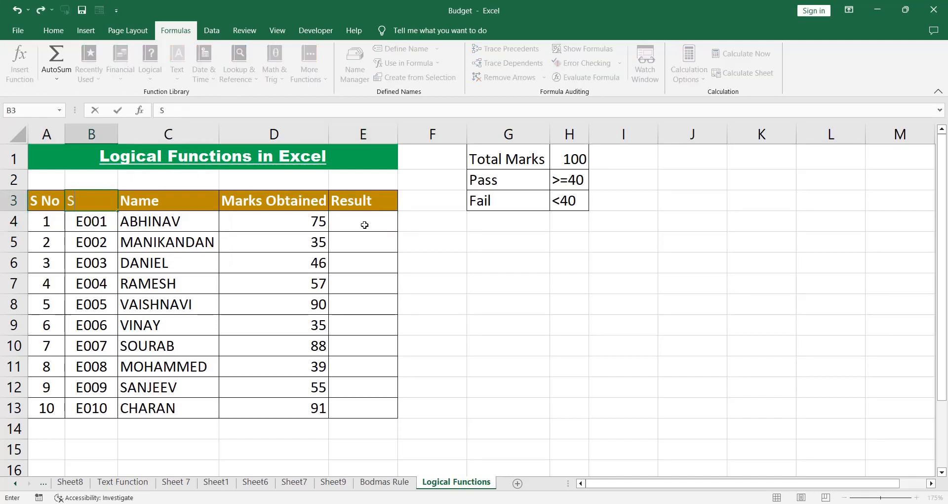
text(tudent ID)
key(Return)
key(Up)
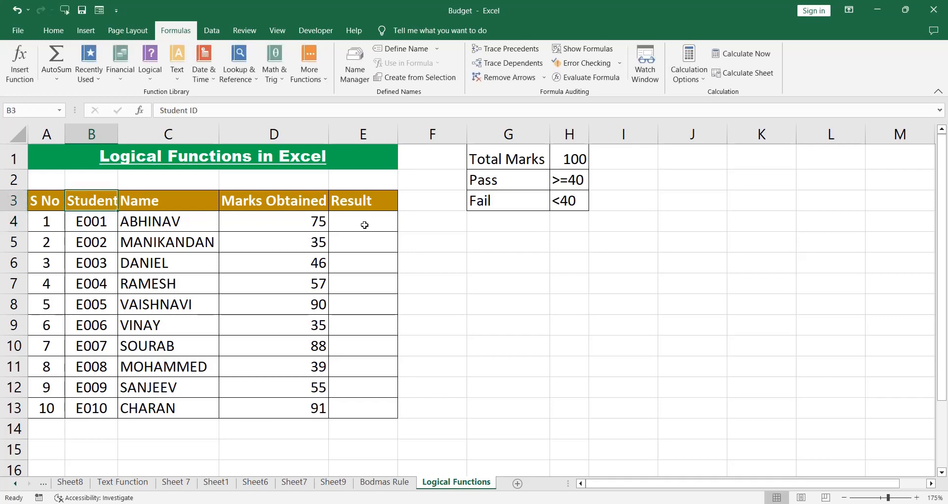
AutoFit the column widths for the whole student table, A3:E13
key(Left)
key(ctrl+shift+Right)
key(ctrl+shift+Down)
key(alt+o)
key(c)
key(a)
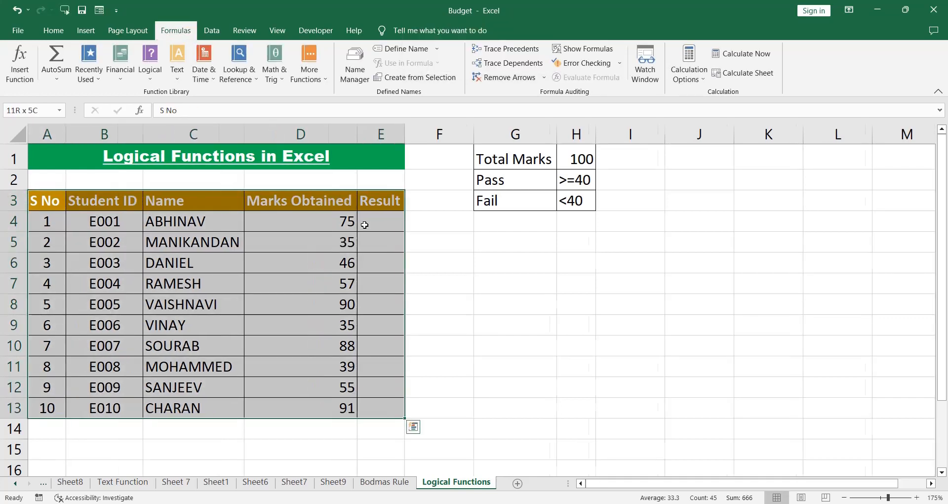
key(Down)
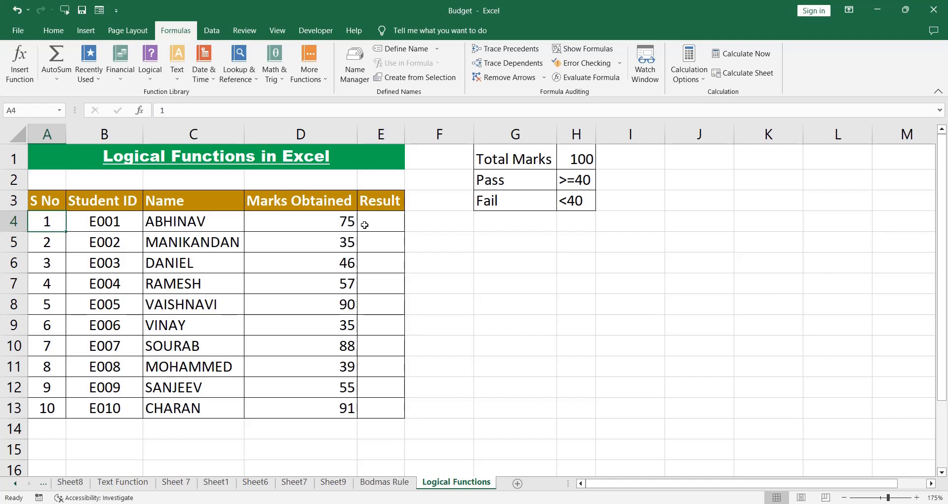
Examine the total marks and the pass criterion in the small criteria table beside the student list
key(Up)
key(Up)
key(Up)
key(Right)
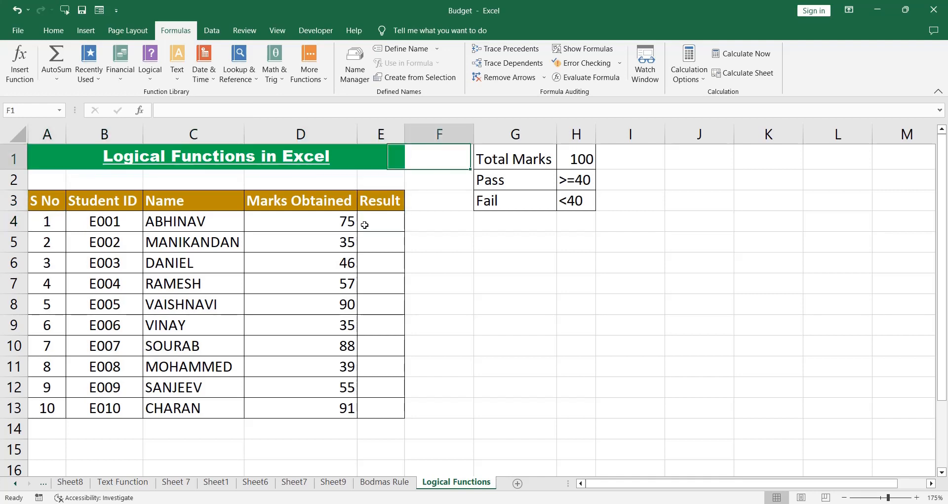
key(Right)
key(Right)
key(Right)
key(Left)
key(Left)
key(Down)
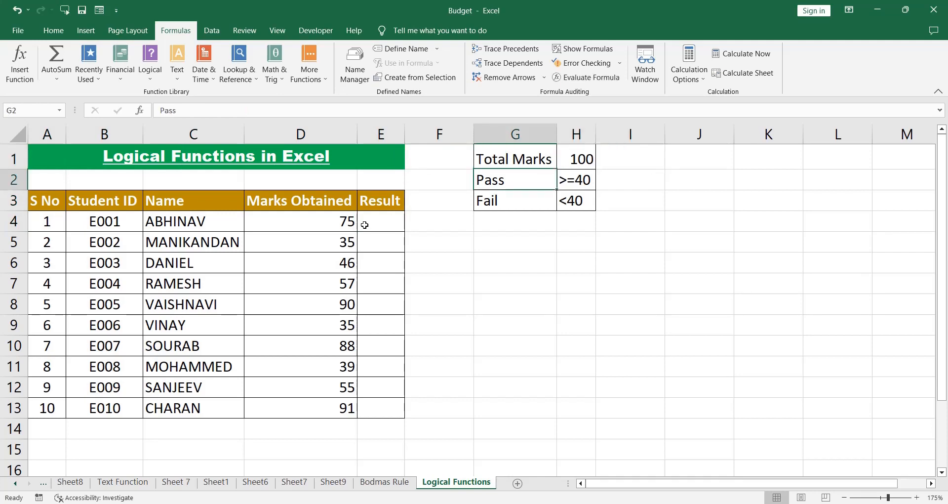
key(shift+Right)
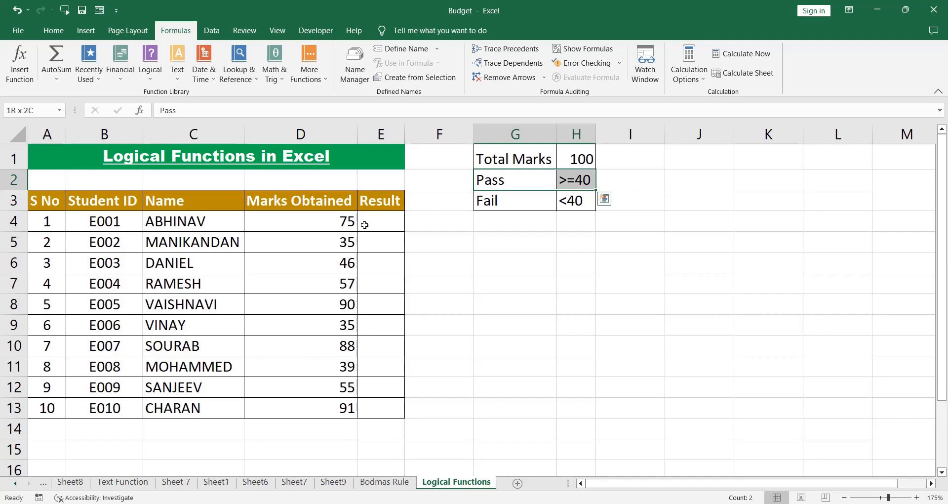
Enter =IF(D4>=40,"Pass","Fail") in cell E4 and fill it down the Result column through E13
click(364, 225)
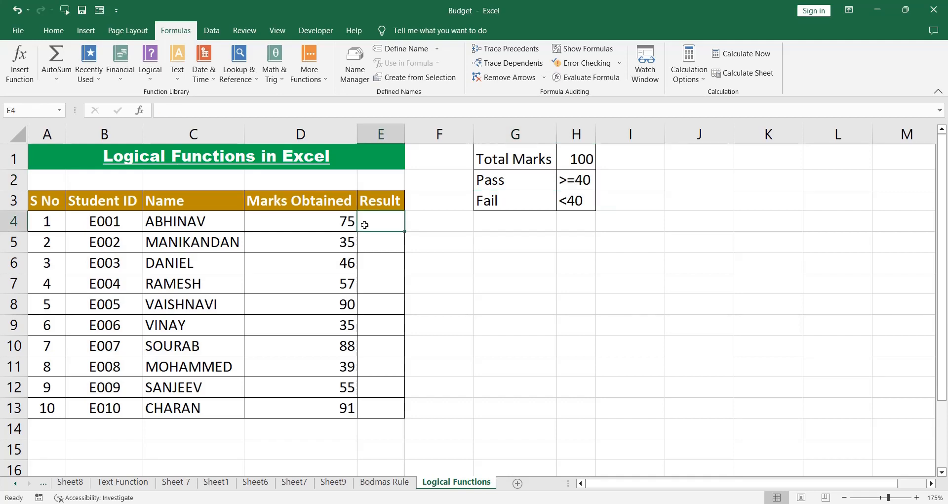
text(=if)
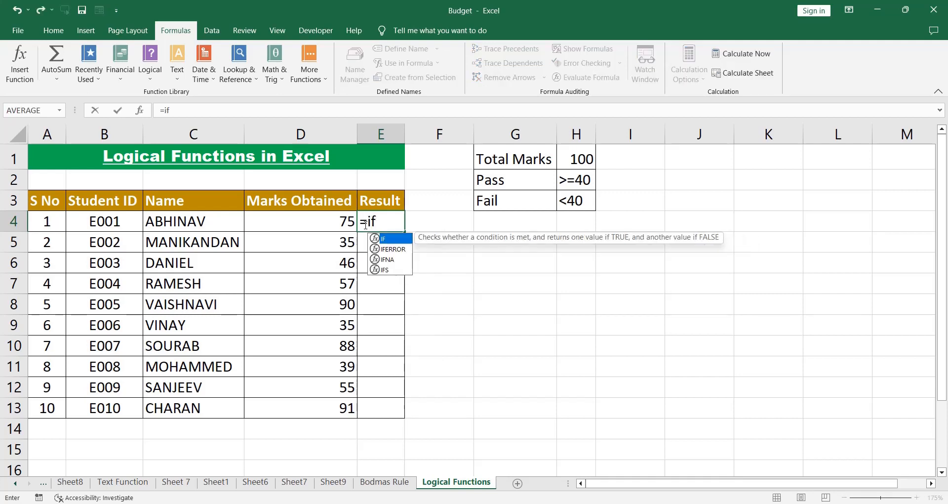
text(()
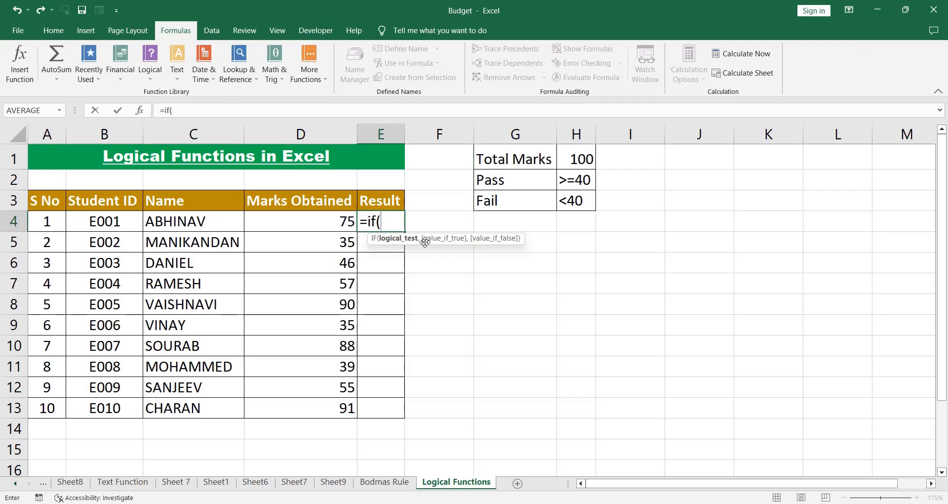
click(325, 222)
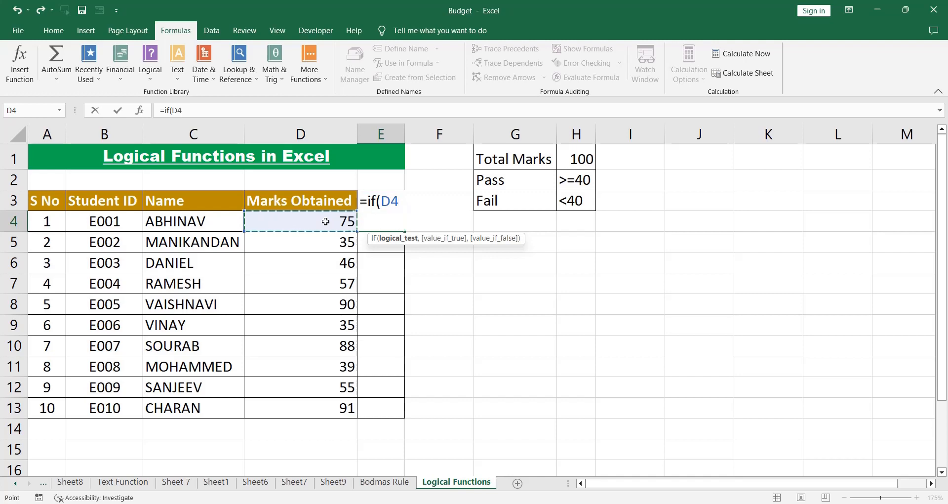
text(>=)
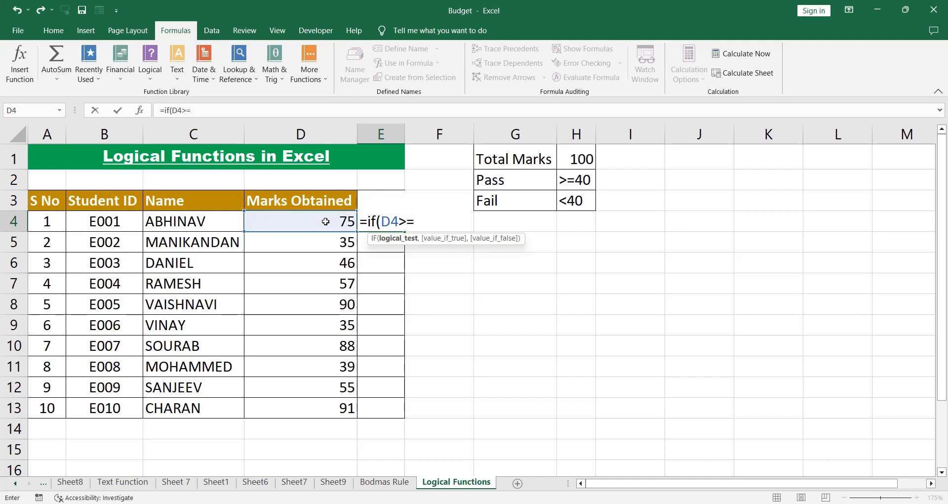
text(40,)
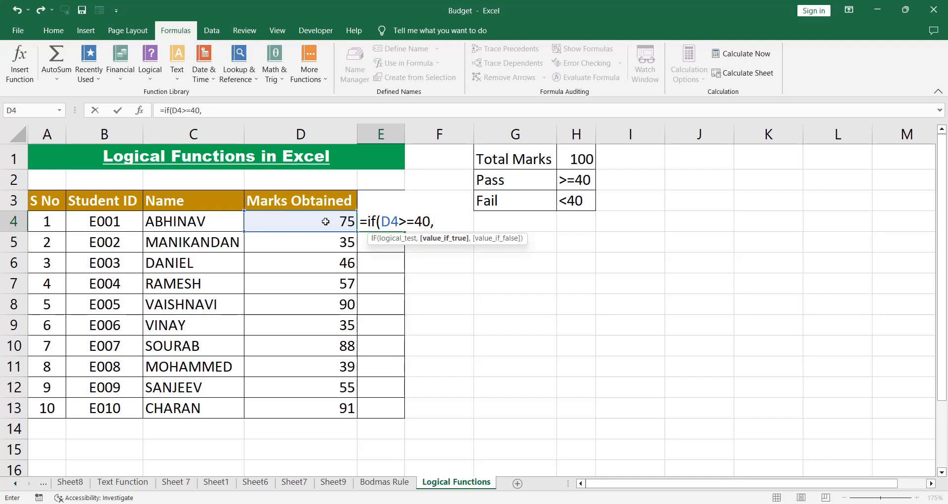
text("Pass")
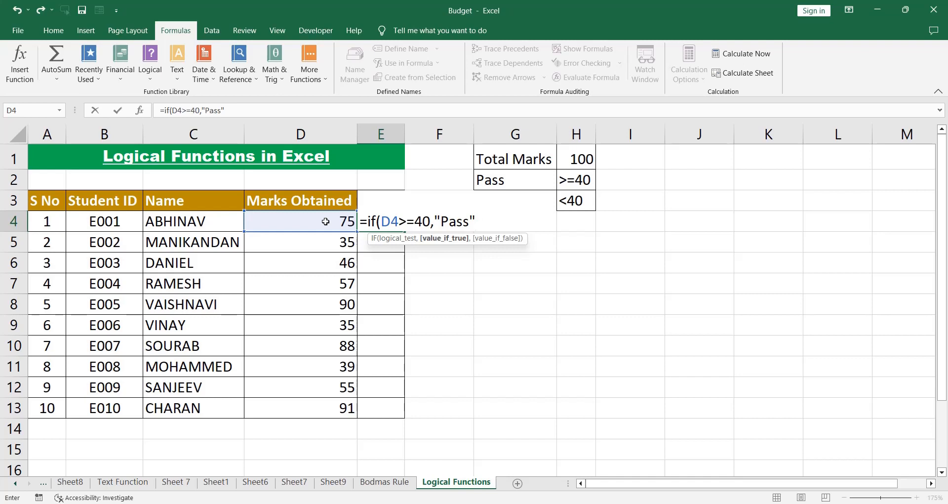
text(,)
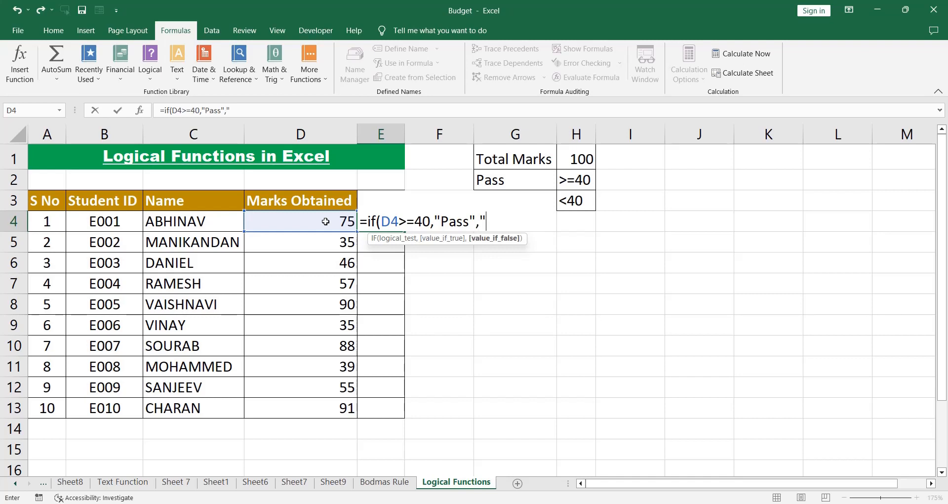
text("Fail")
text())
key(Return)
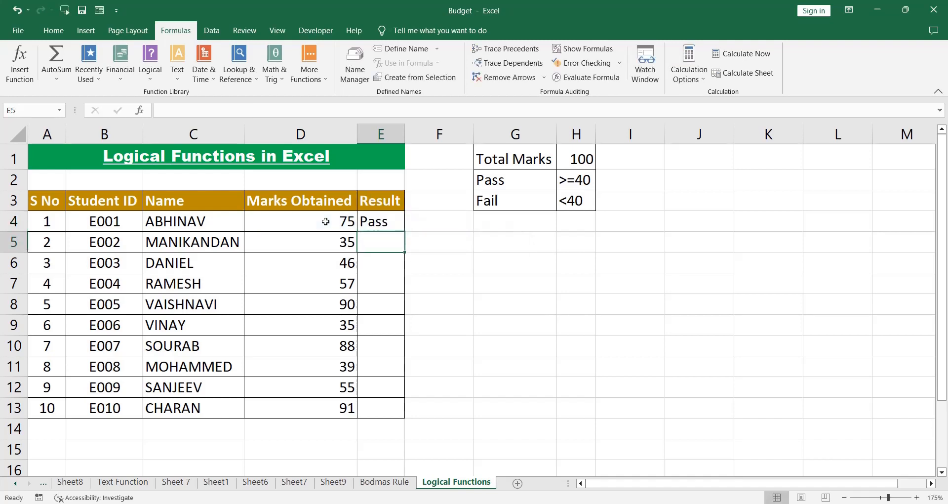
key(Up)
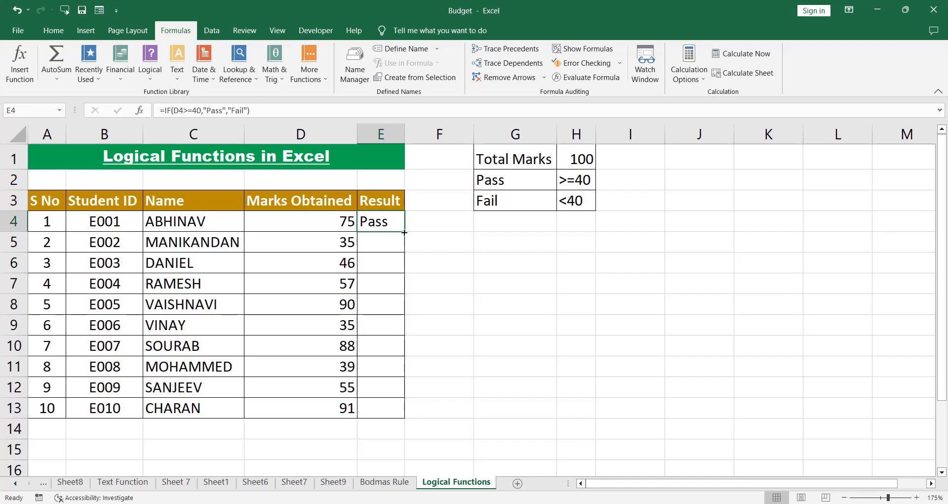
drag(404, 231, 403, 412)
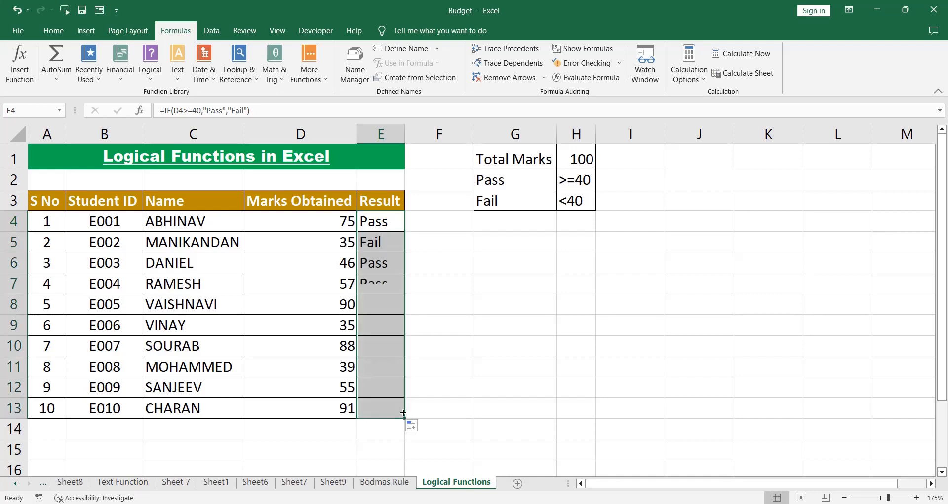
Check marks against results in rows 5, 9 and 11, then across the full range D3:E13
click(373, 246)
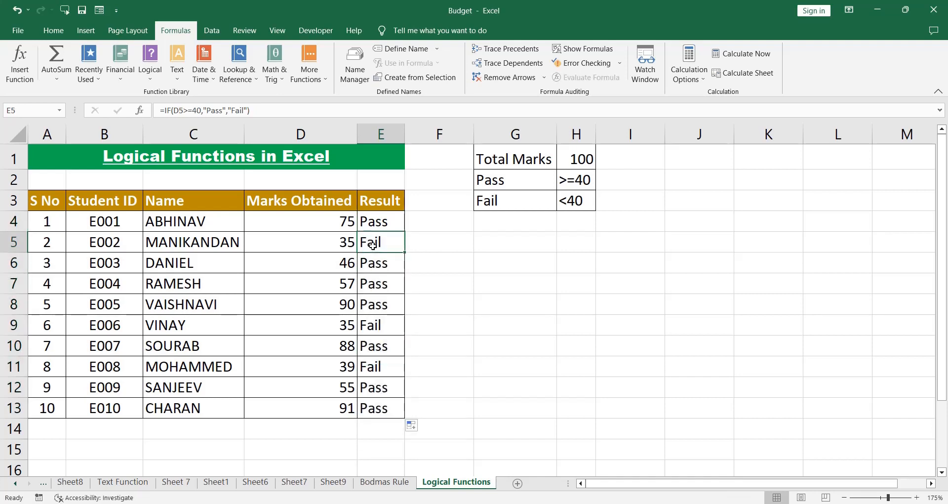
key(Left)
key(shift+Right)
key(Down)
key(Down)
key(Down)
key(Down)
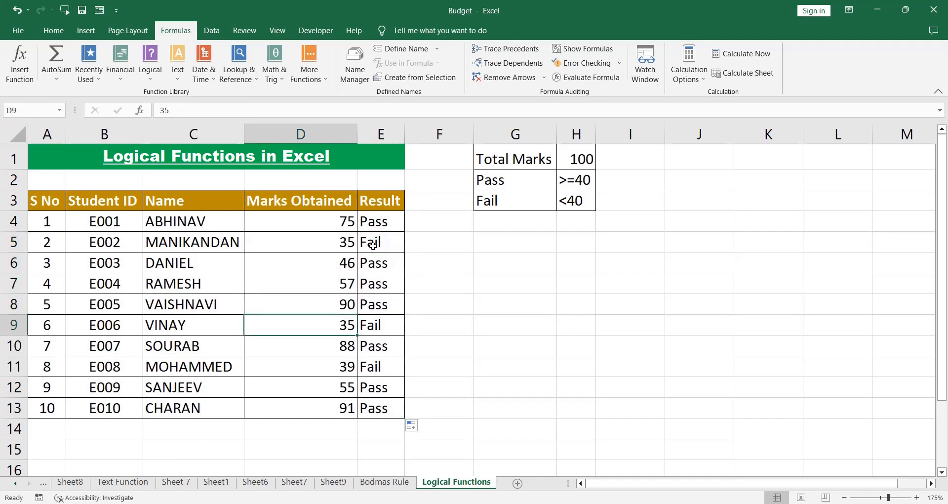
key(shift+Right)
key(Down)
key(Down)
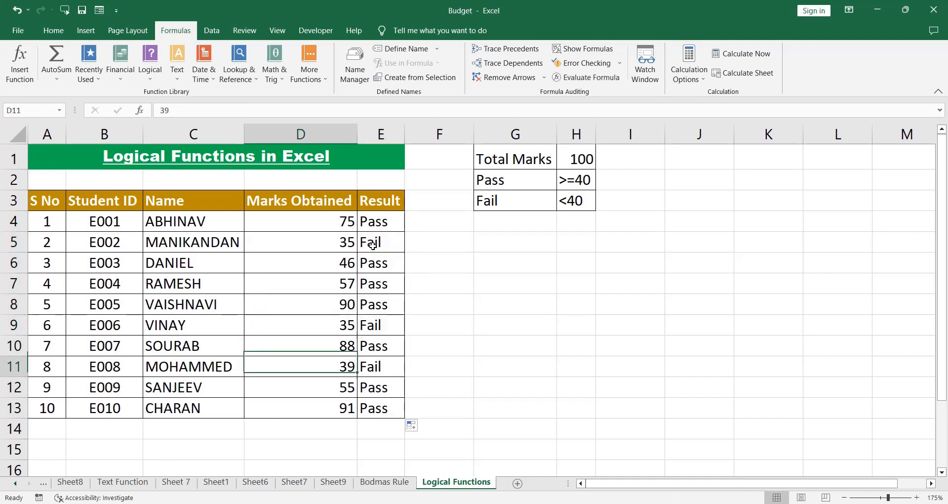
key(shift+Right)
key(ctrl+Up)
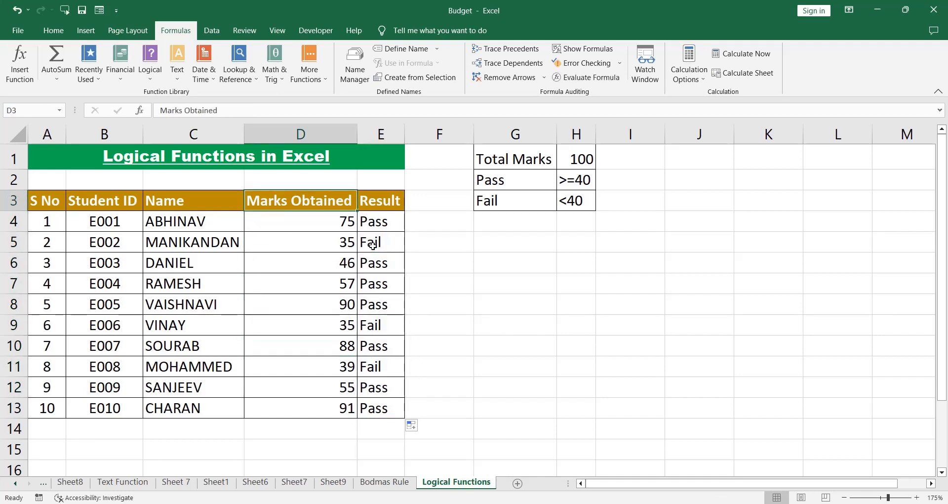
key(shift+Right)
key(ctrl+shift+Down)
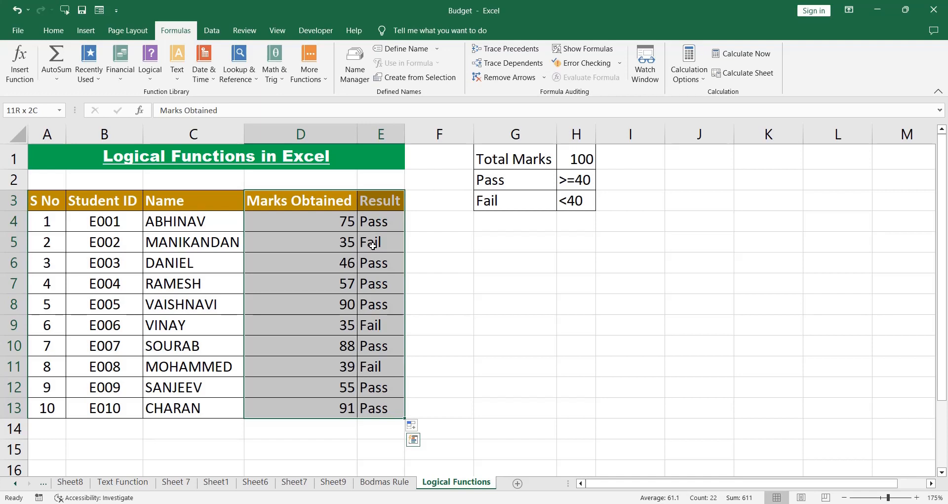
Replace the value-if-true argument "Pass" with 1 in the IF formula of cell E4
key(Right)
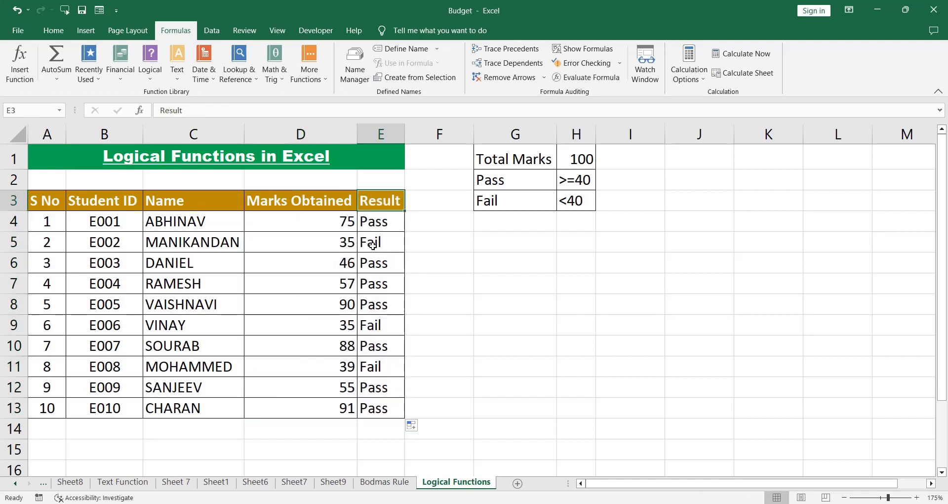
key(Down)
key(F2)
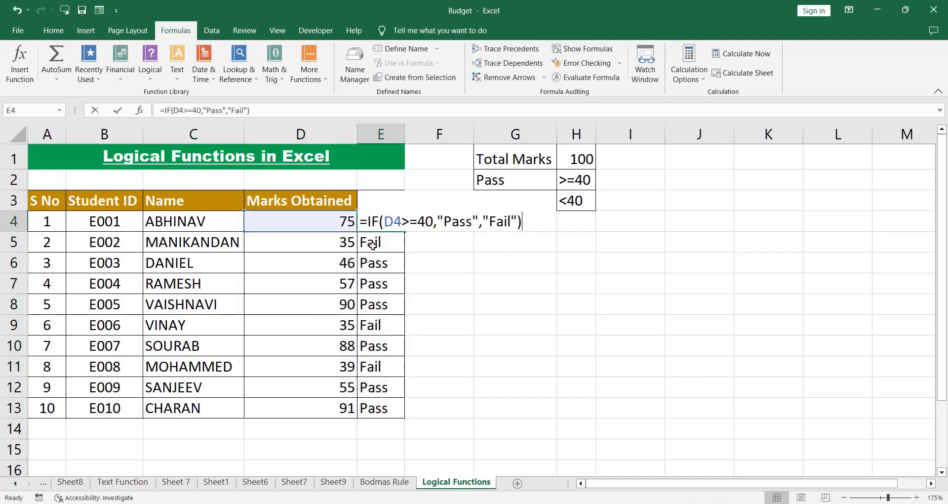
key(Left)
key(Left)
key(Left)
key(Left)
key(Left)
key(Left)
key(Left)
key(Left)
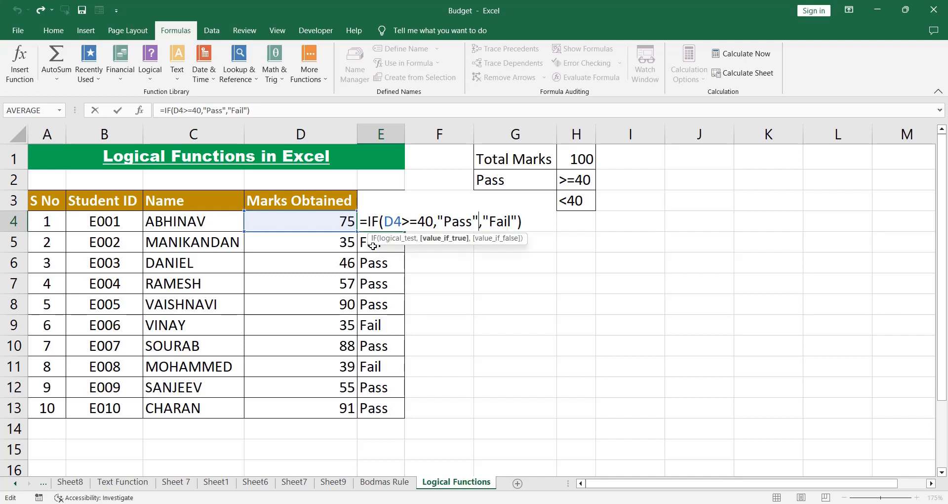
key(shift+Left)
key(shift+Left)
key(shift+Left)
key(shift+Left)
key(shift+Left)
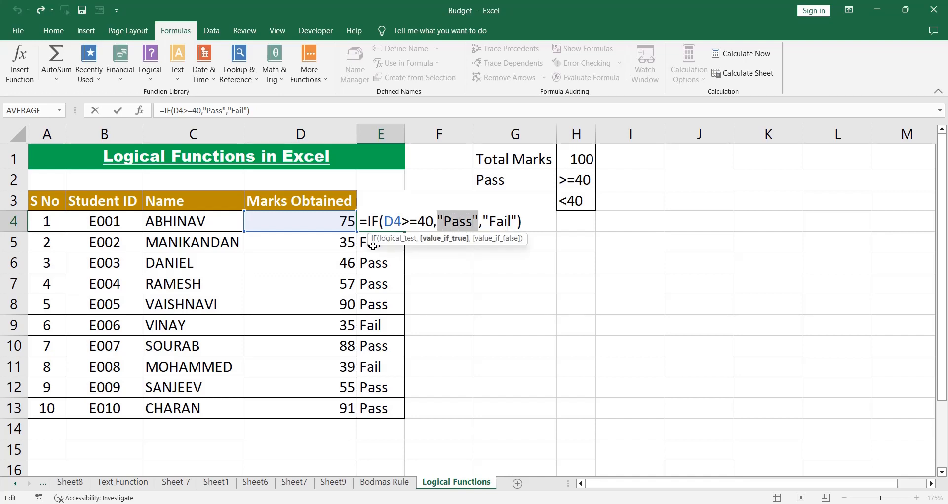
text(1)
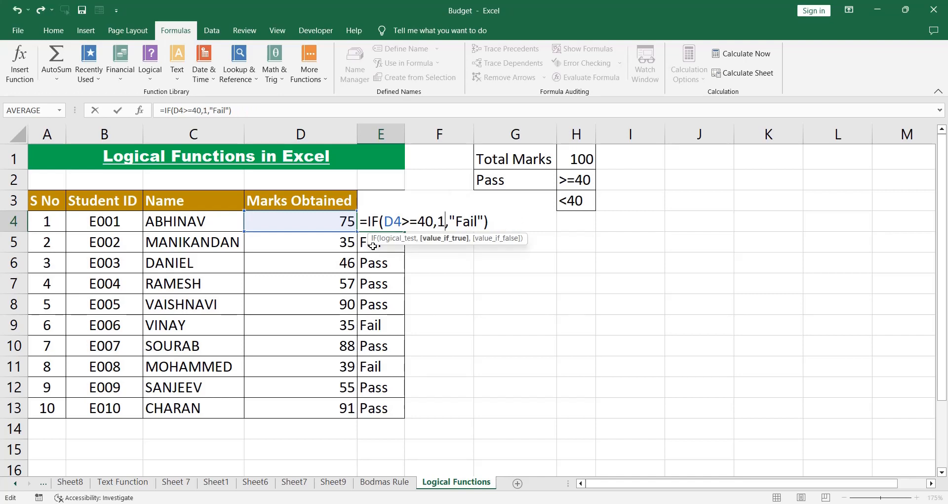
Replace the value-if-false argument "Fail" with 0 in the E4 formula and commit the edit
key(Right)
key(shift+Right)
key(shift+Right)
key(shift+Right)
key(shift+Right)
key(shift+Right)
key(shift+Right)
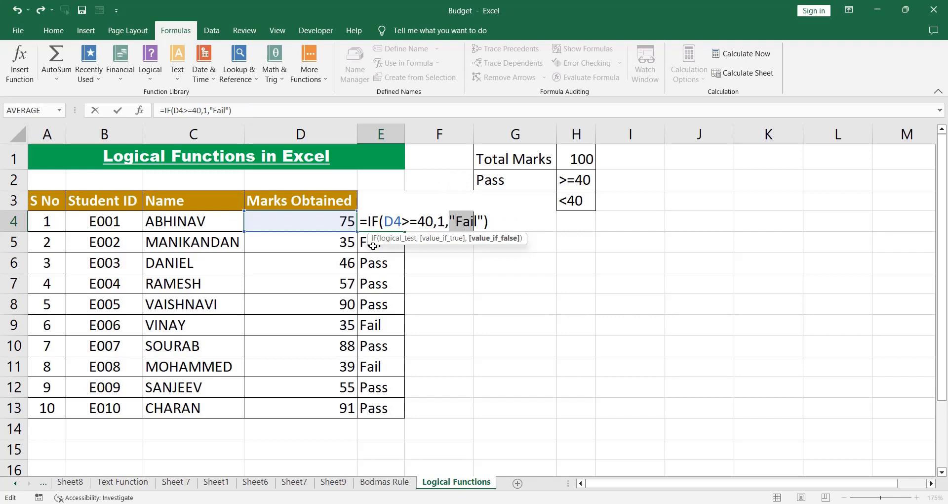
text(0)
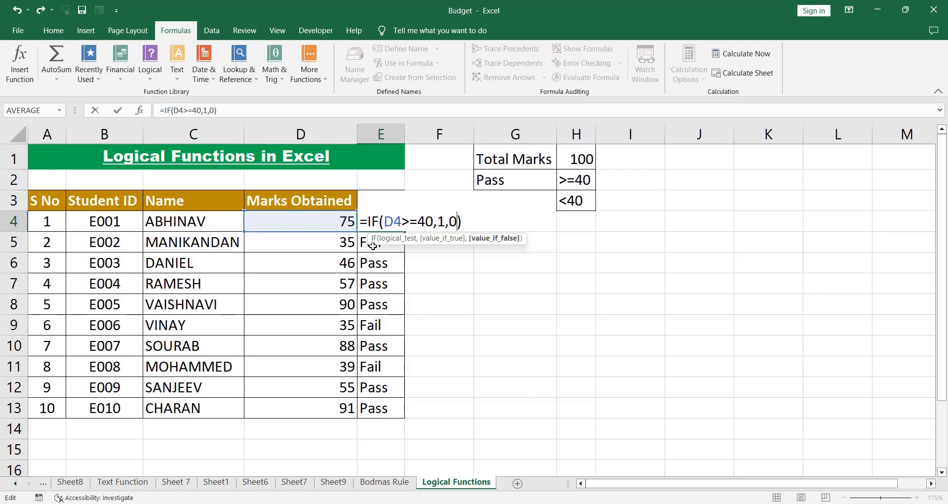
key(Return)
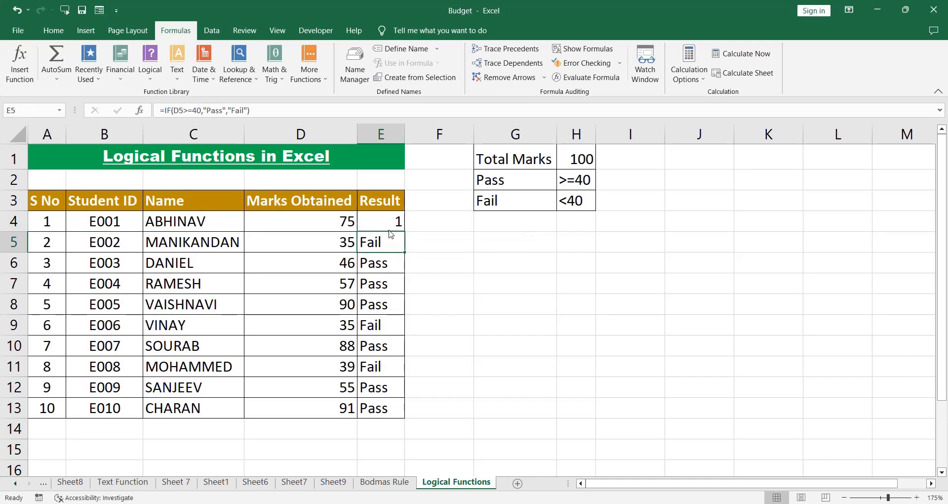
Fill the IF formula in E4 down the Result column through E13
click(384, 221)
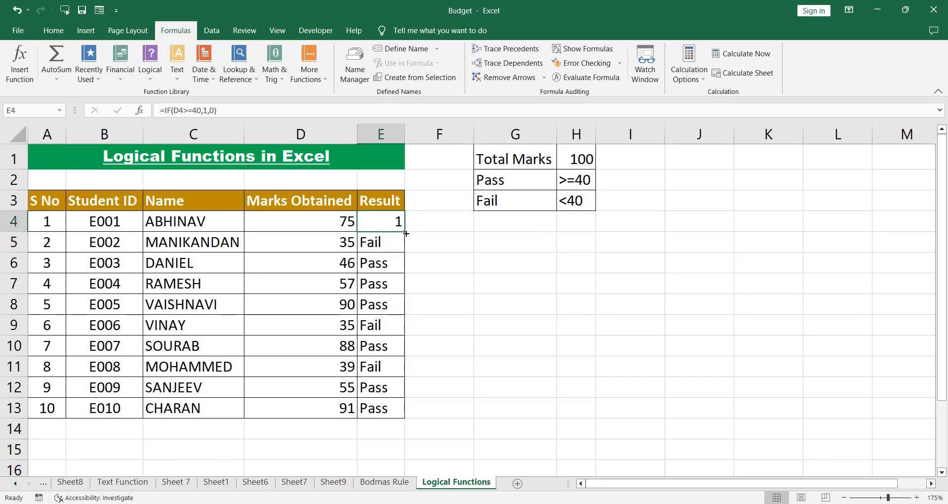
drag(405, 233, 408, 423)
Check the 1/0 results in the Result column cell by cell, then across the full range E4:E13
key(Down)
key(Down)
key(Down)
key(Down)
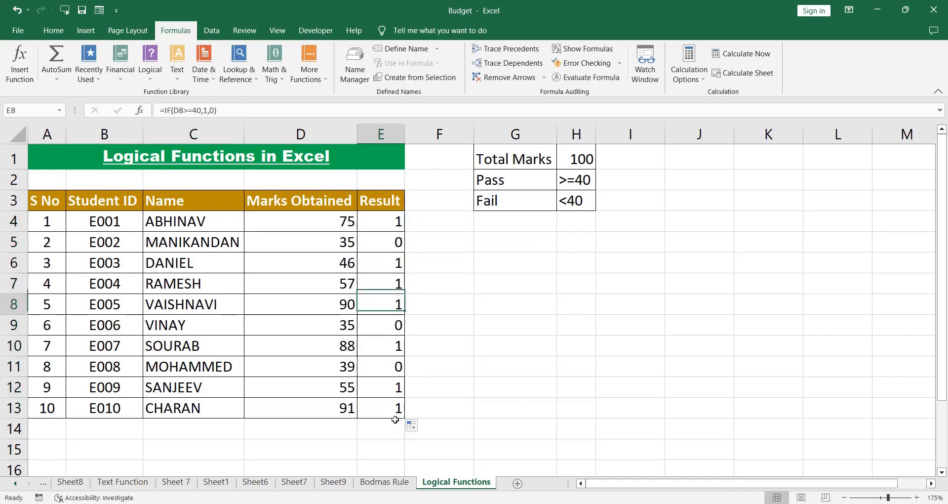
key(Down)
key(Down)
key(Down)
key(Down)
key(Up)
key(Up)
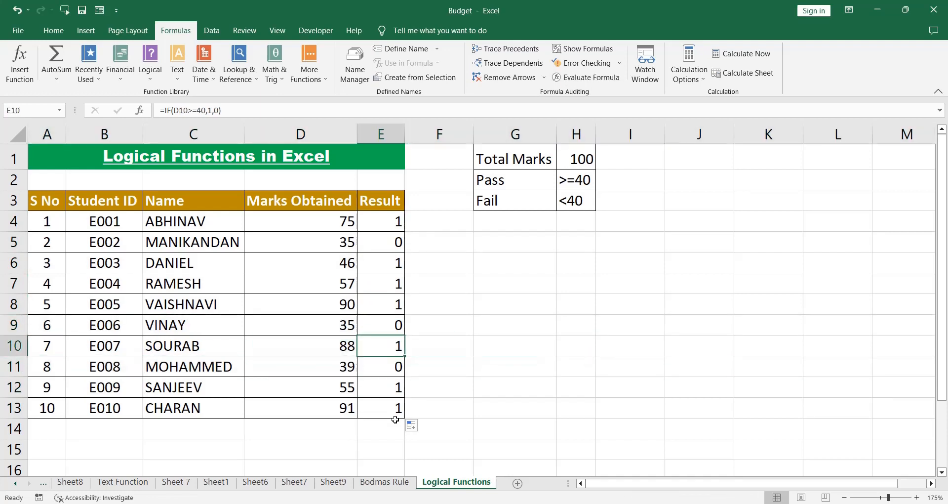
key(Up)
key(Up)
key(Up)
key(Up)
key(Up)
key(Up)
key(shift+Down)
key(shift+Down)
key(shift+Down)
key(shift+Down)
key(shift+Down)
key(shift+Down)
key(shift+Down)
key(shift+Down)
key(shift+Down)
key(shift+Up)
key(shift+Up)
key(shift+Up)
key(shift+Up)
key(shift+Up)
key(shift+Up)
key(shift+Up)
key(shift+Up)
key(shift+Up)
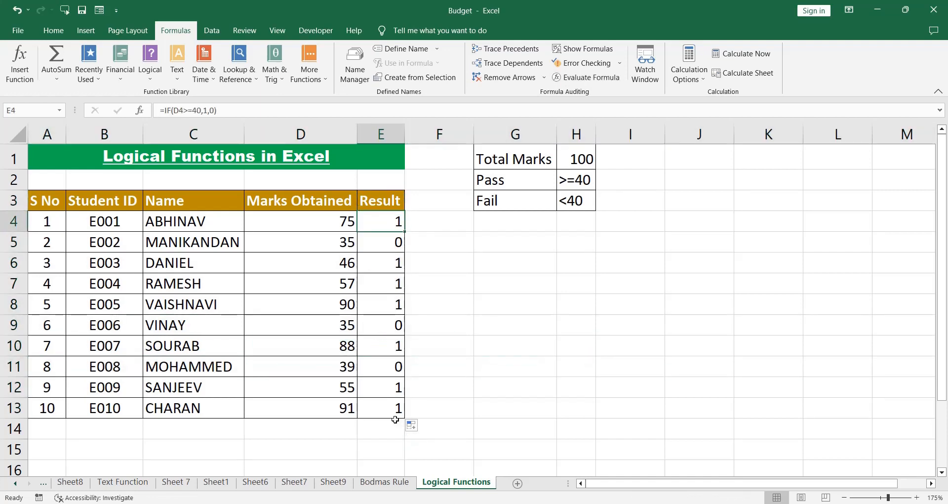
Examine the value-if-true and value-if-false arguments of the IF formula in E4
key(F2)
key(Left)
key(Left)
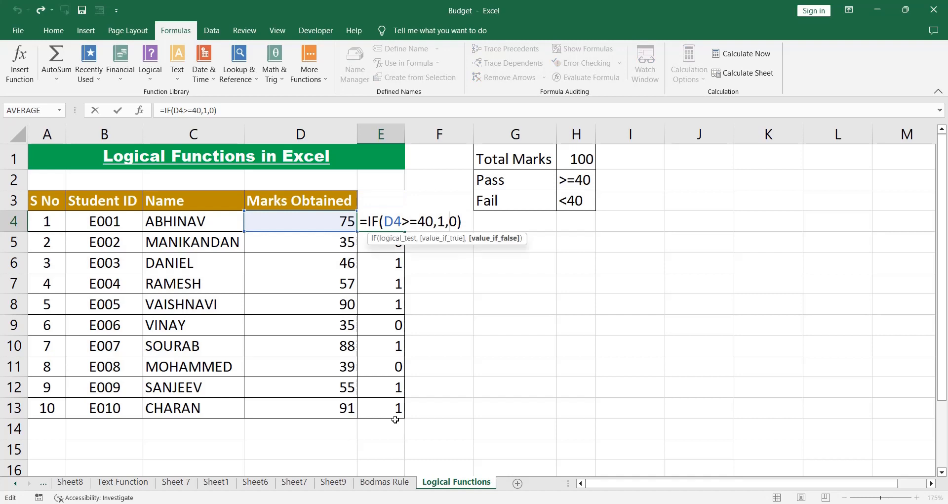
key(Left)
key(Left)
key(shift+Right)
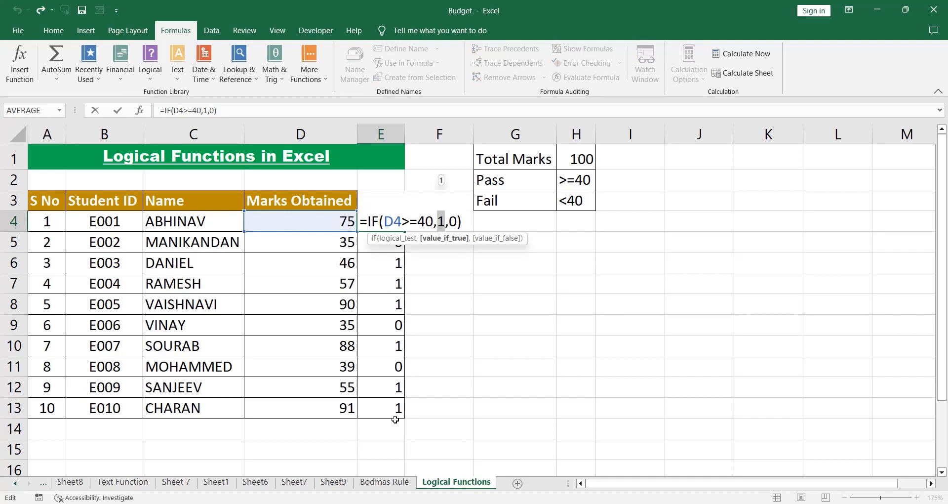
key(Right)
key(Right)
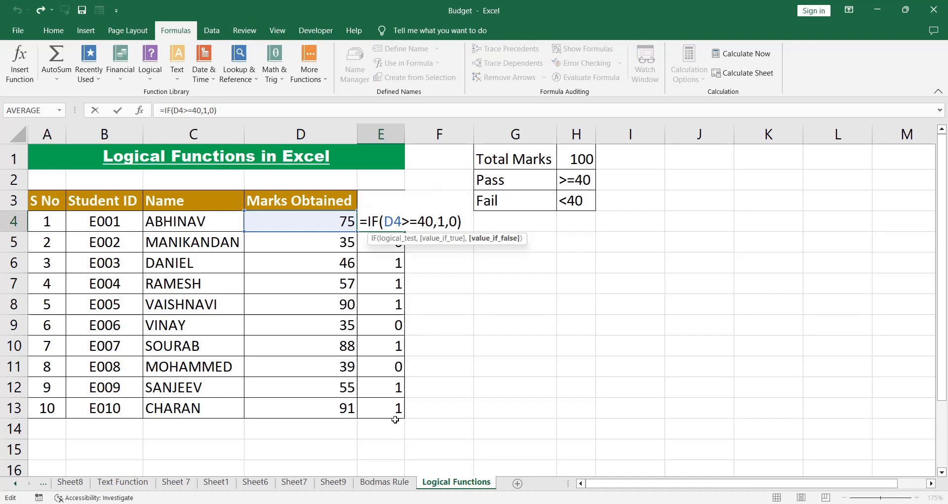
key(Tab)
Insert a new column at F, directly after the Result column
key(alt+h)
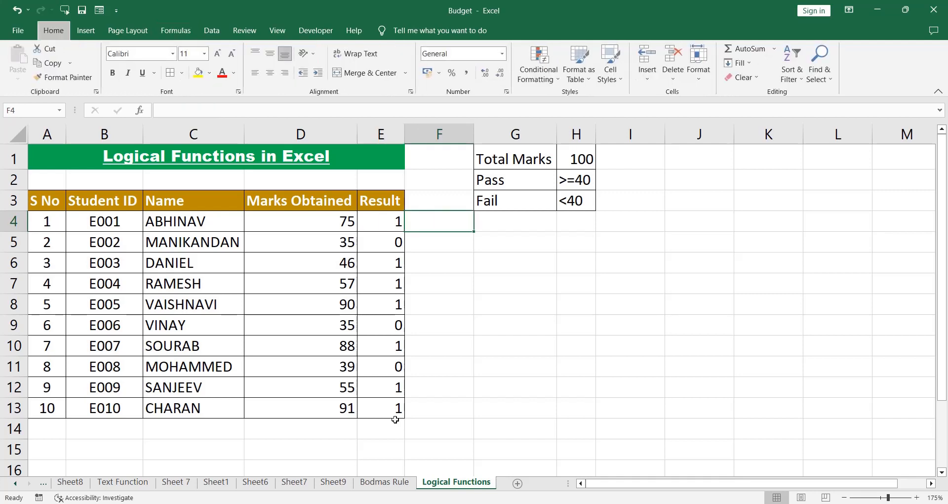
key(i)
key(c)
Copy the Result column E3:E13 with its header and paste it into the new column at F3
key(Left)
key(Up)
key(ctrl+shift+Down)
key(ctrl+c)
key(Right)
key(ctrl+v)
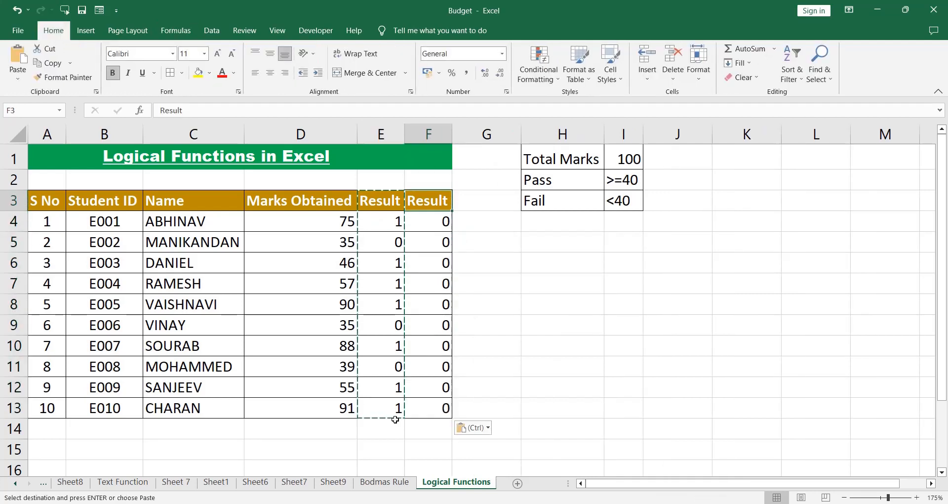
Clear the pasted contents of F4:F13, keeping the Result header in F3
key(Down)
key(ctrl+shift+Down)
key(Delete)
key(Up)
key(Down)
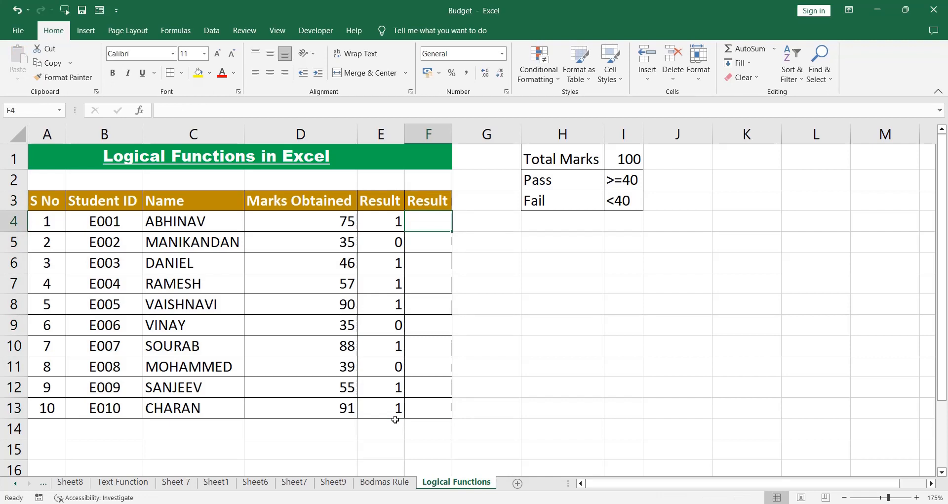
Enter the formula =IF(D4>=40,"Yes","No") in cell F4
text(=if)
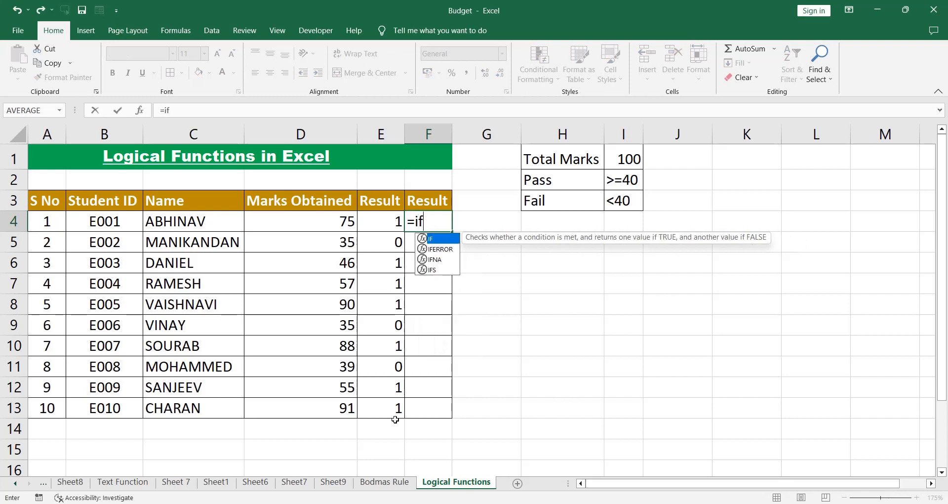
text(()
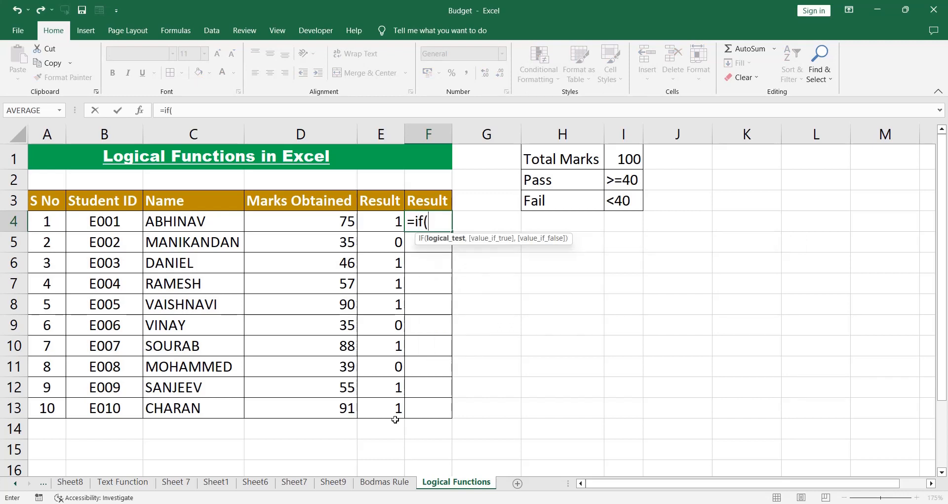
click(335, 230)
text(>=)
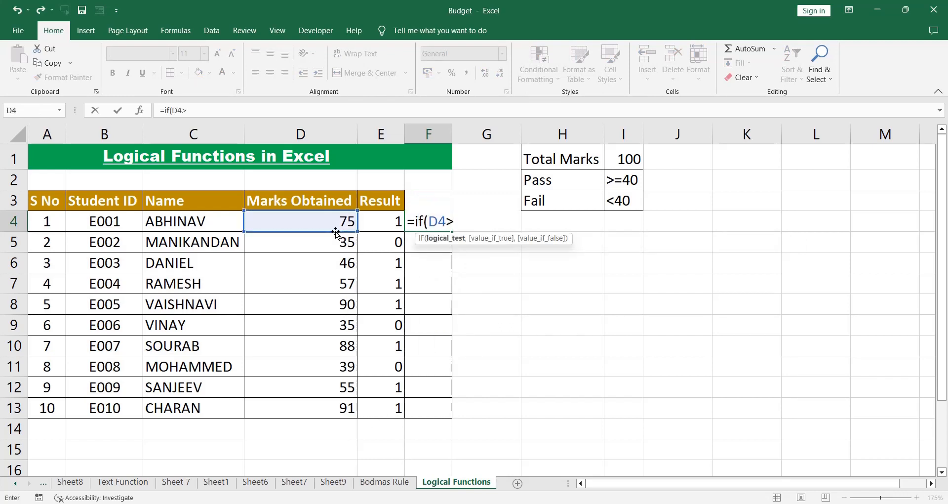
text(40.)
key(BackSpace)
text(,")
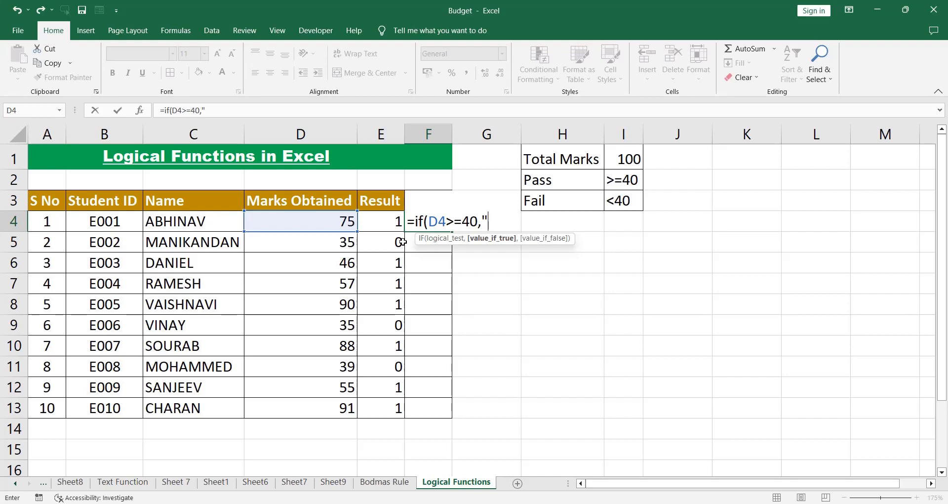
text(Yes")
text(,,"No)
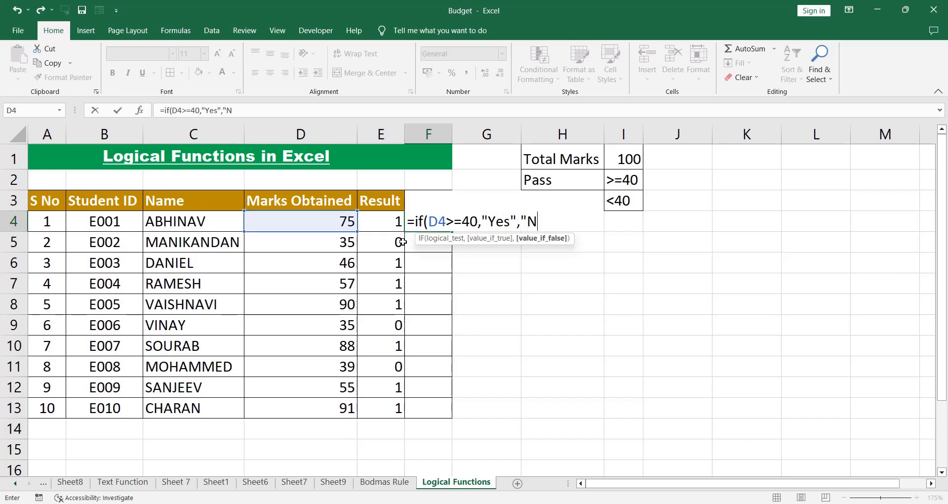
text("))
key(Return)
Fill the Yes/No formula from F4 down the second Result column through F13
key(Up)
key(shift+Down)
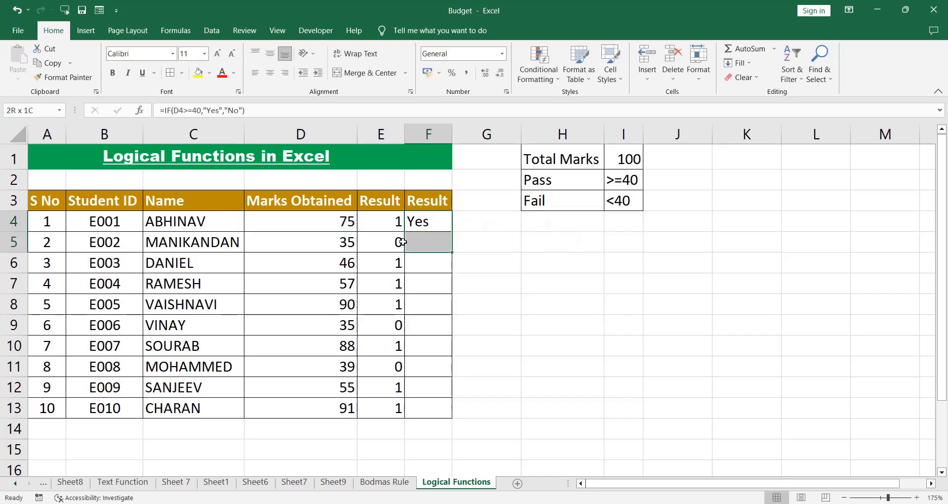
key(shift+Down)
key(shift+Down)
key(shift+Down)
key(shift+Down)
key(shift+Down)
key(shift+Down)
key(shift+Down)
key(shift+Down)
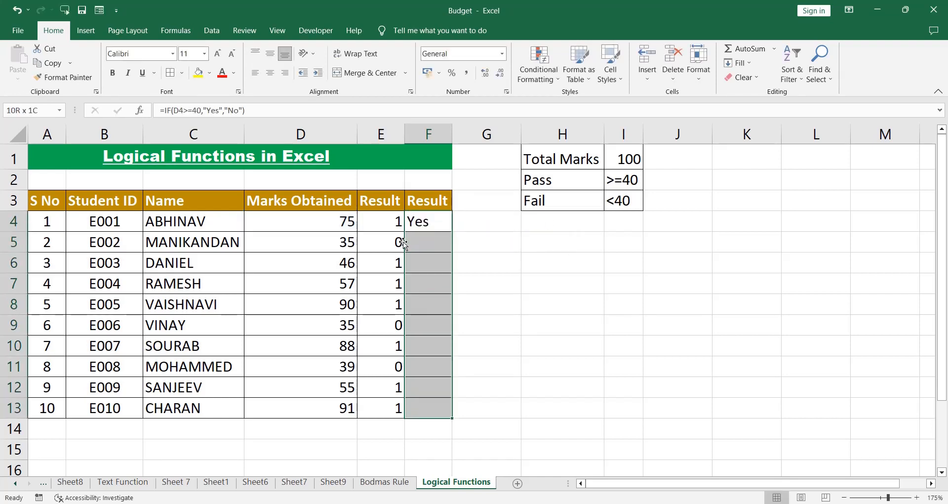
key(ctrl+d)
click(404, 242)
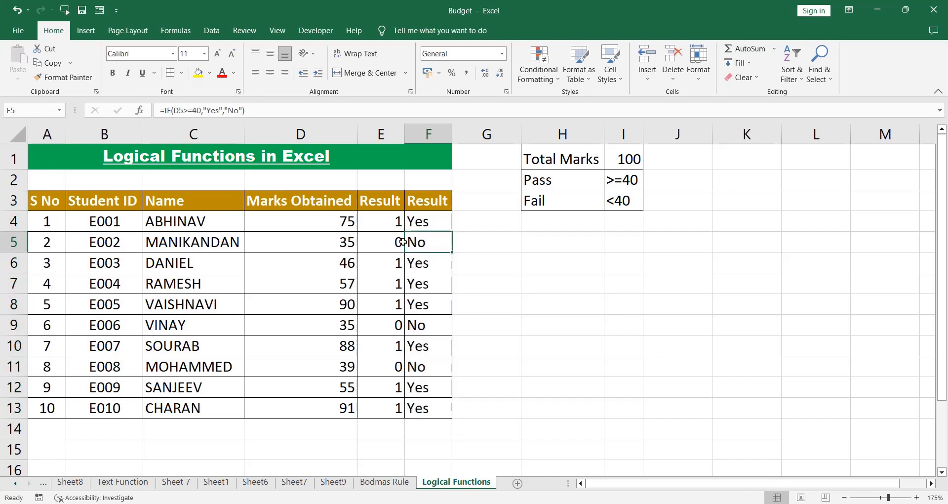
key(ctrl+Up)
key(ctrl+Left)
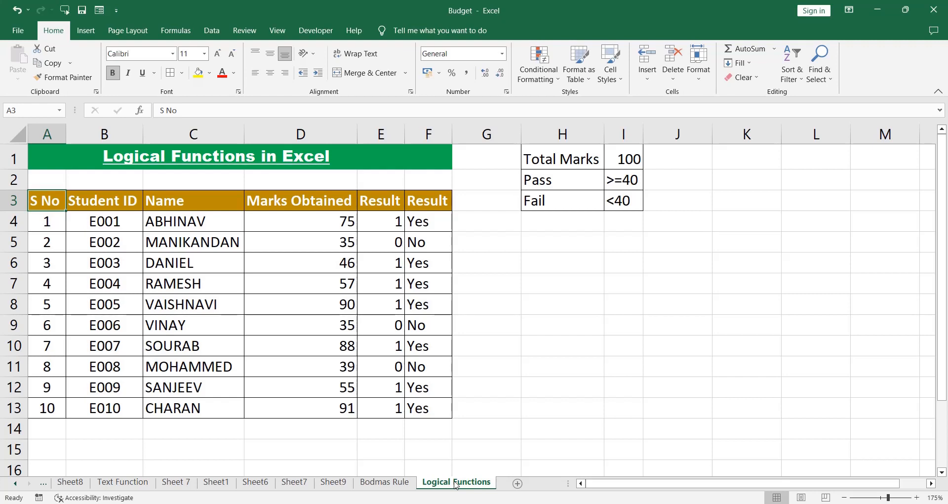
click(395, 482)
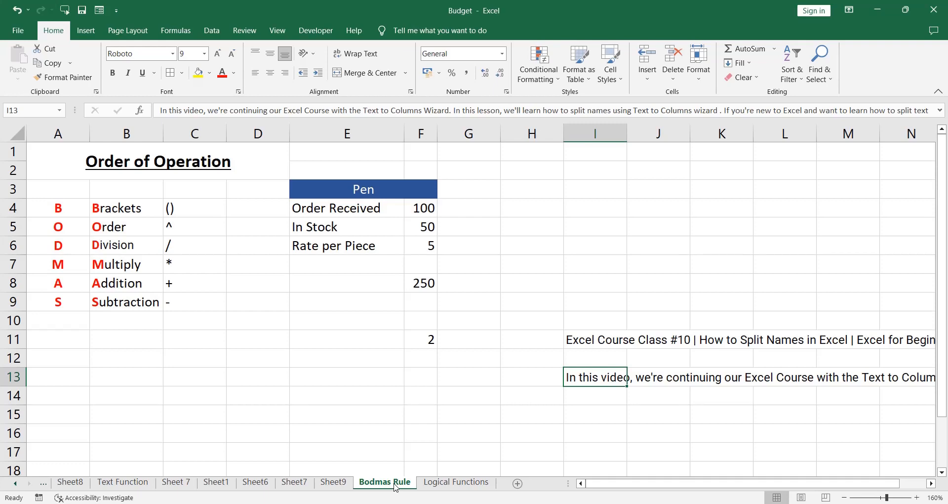
click(439, 483)
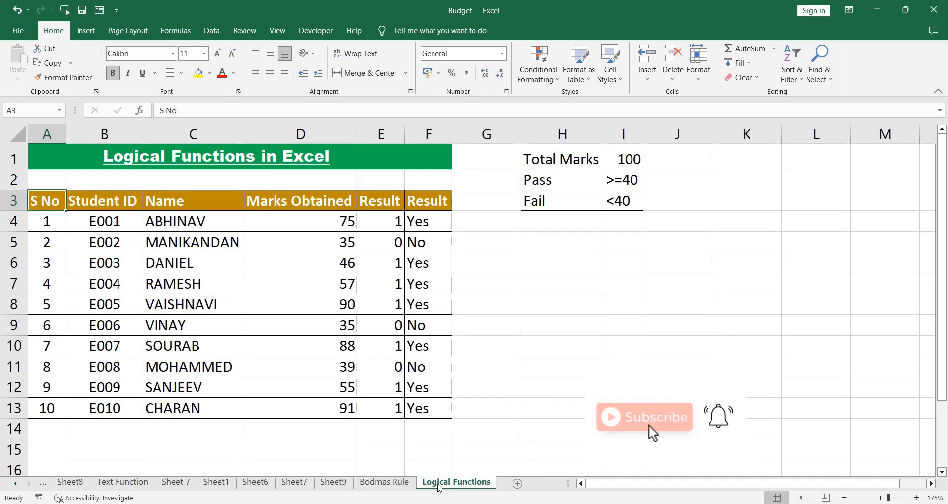